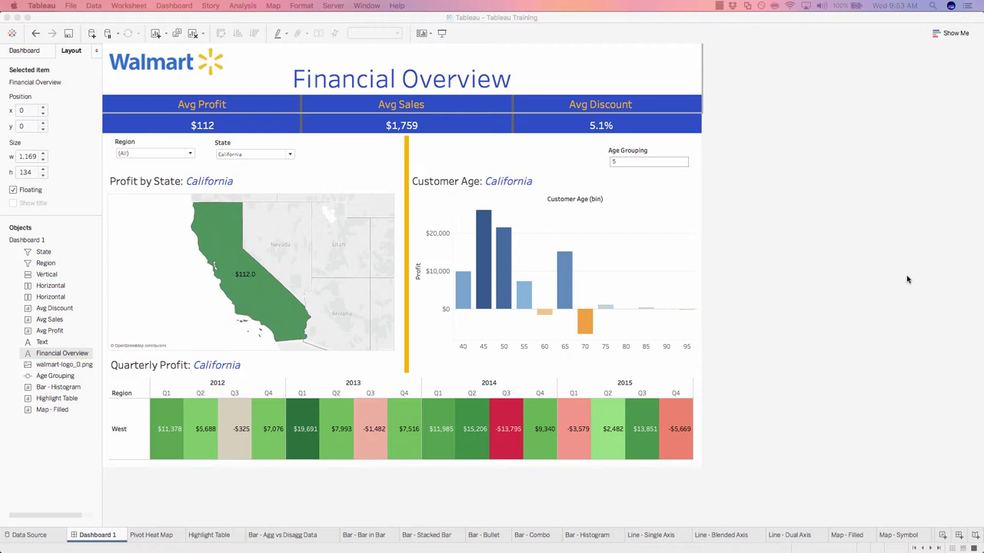
# Search Google Images for 'information icon png' to show a grid of info icons.
pyautogui.click(649, 74)
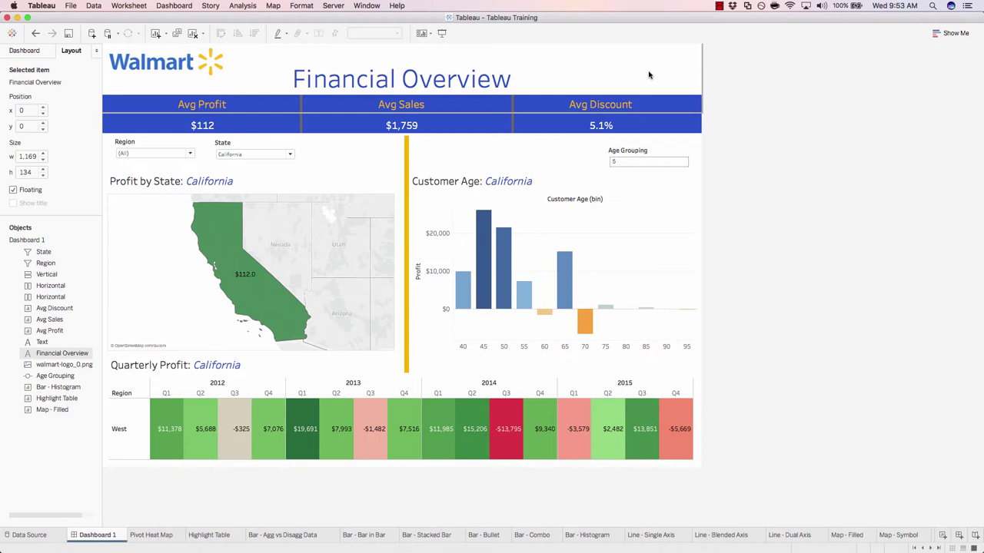
pyautogui.click(718, 75)
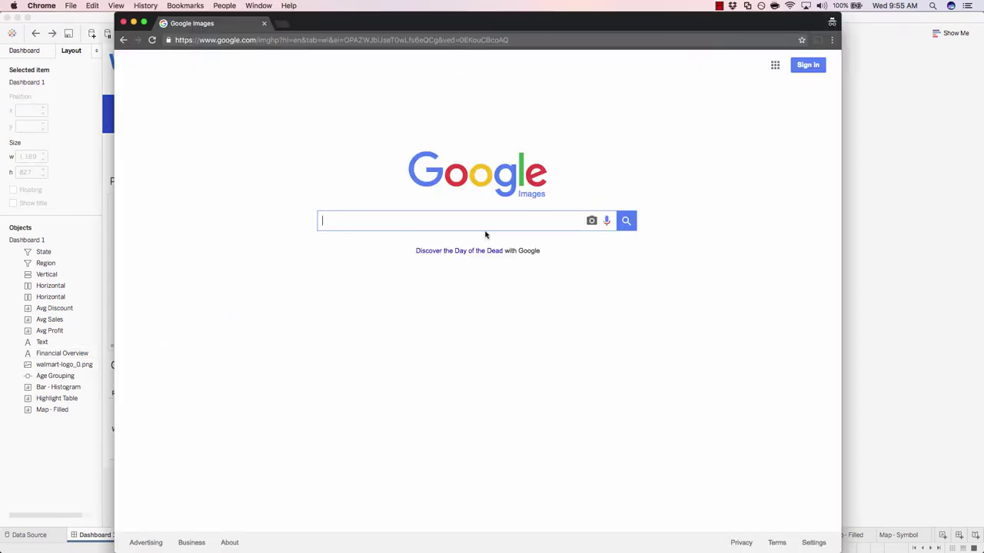
pyautogui.write('inf')
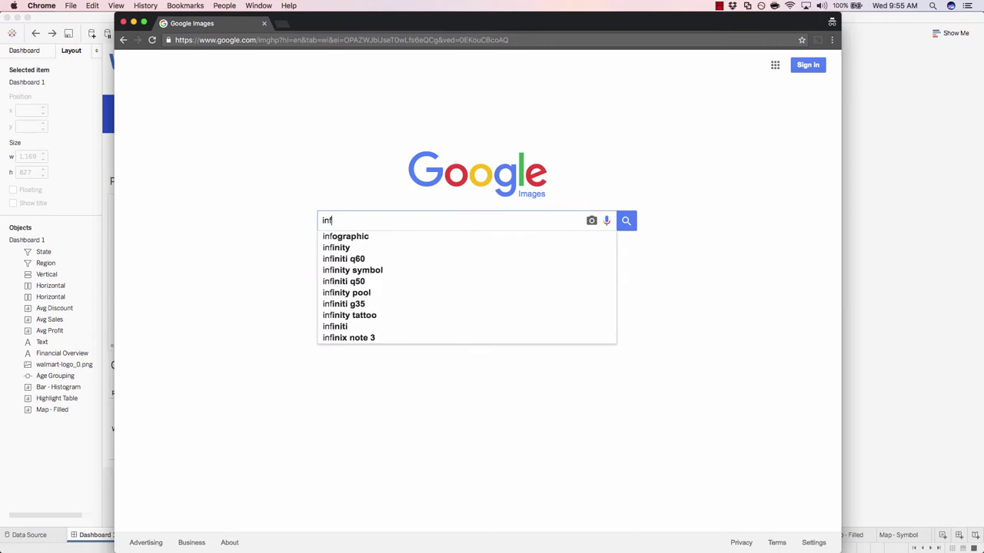
pyautogui.write('orma')
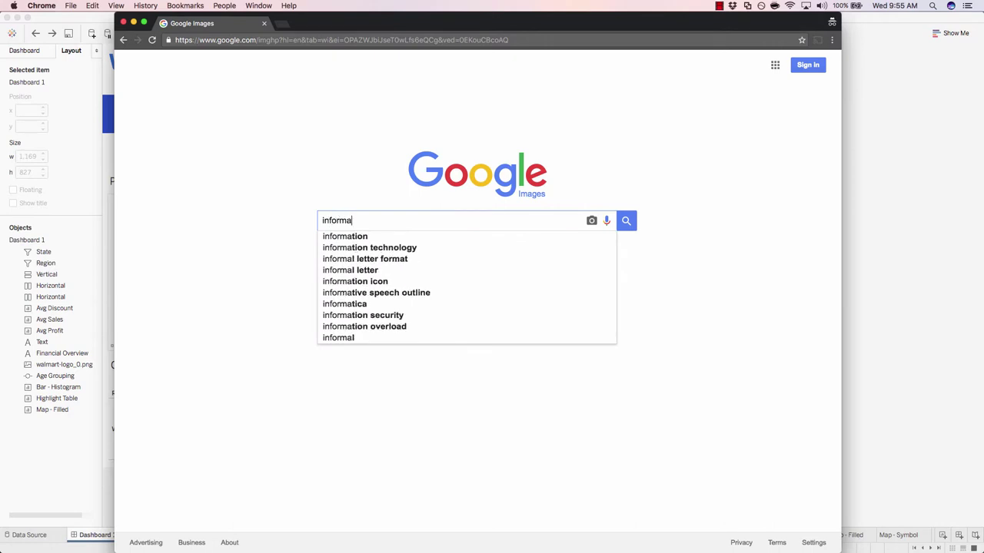
pyautogui.write('tion icon ')
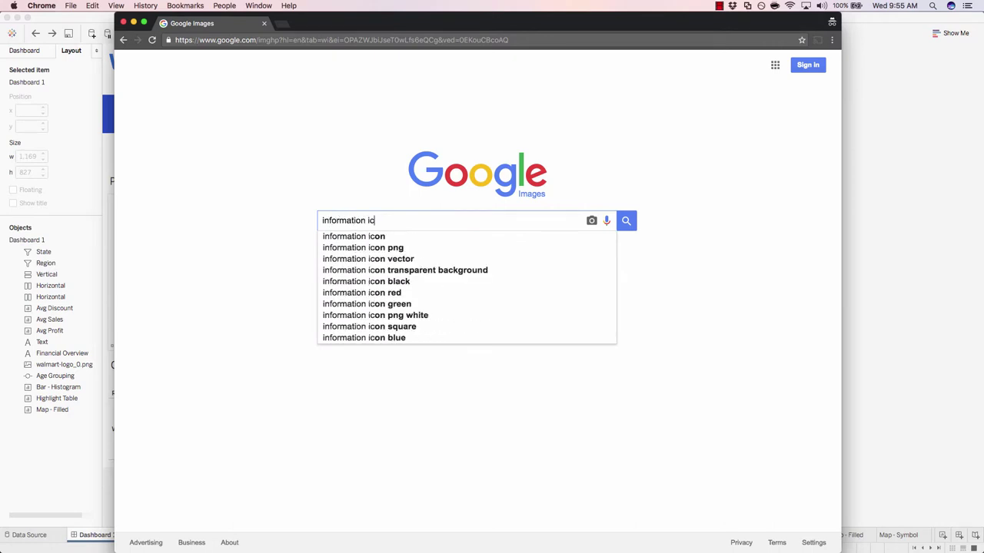
pyautogui.write('png')
pyautogui.press('Return')
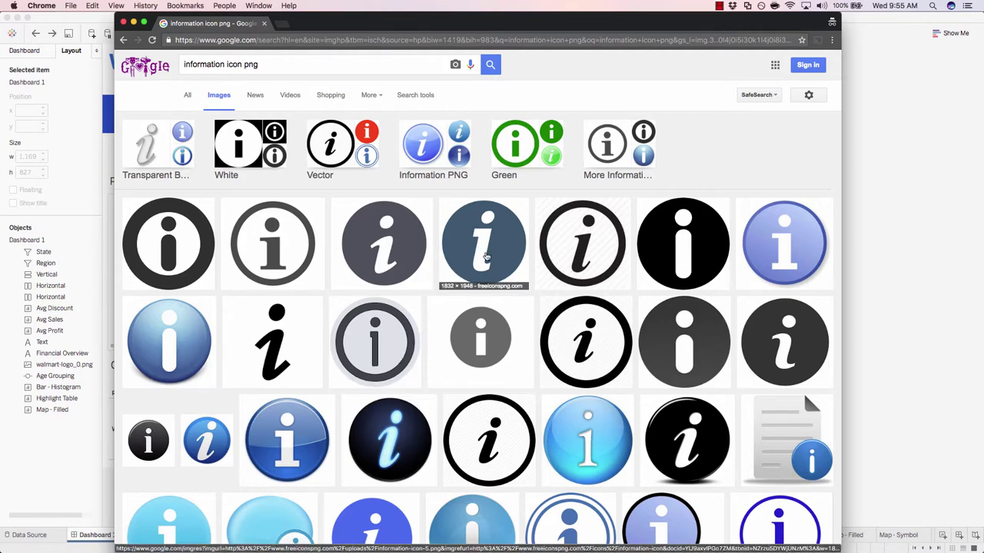
# Save the blue circular 'i' icon as information-icon-5.png and go back to Tableau.
pyautogui.click(487, 251)
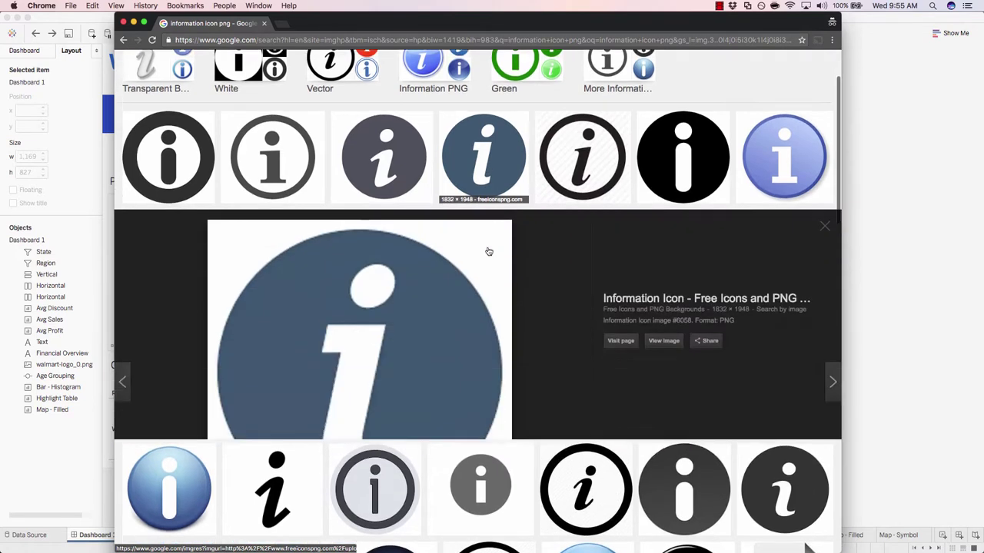
pyautogui.rightClick(359, 295)
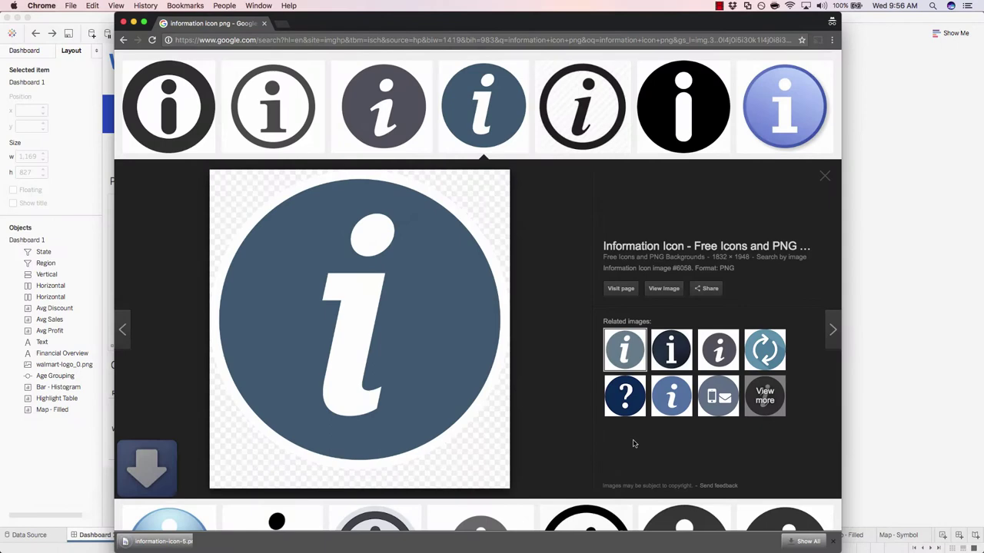
pyautogui.click(832, 541)
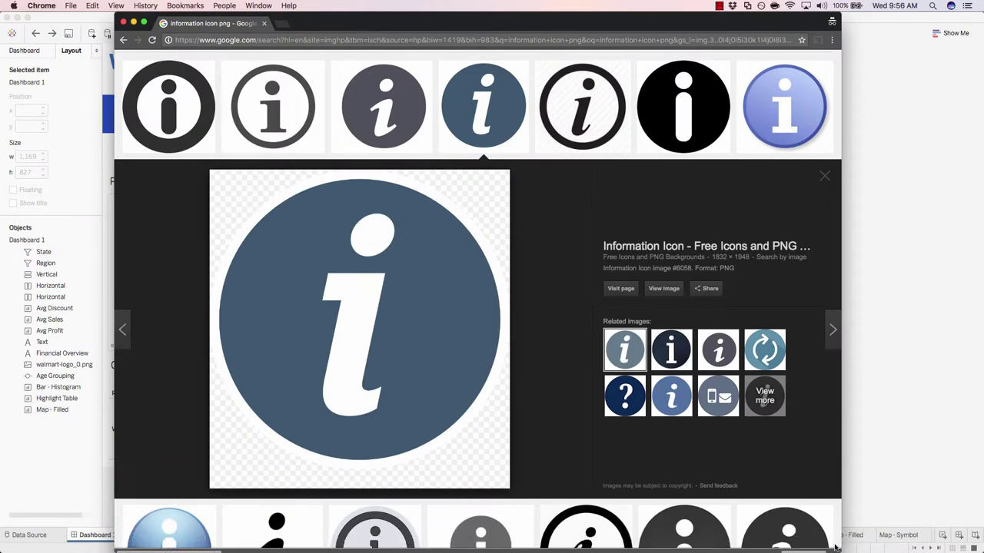
pyautogui.click(901, 366)
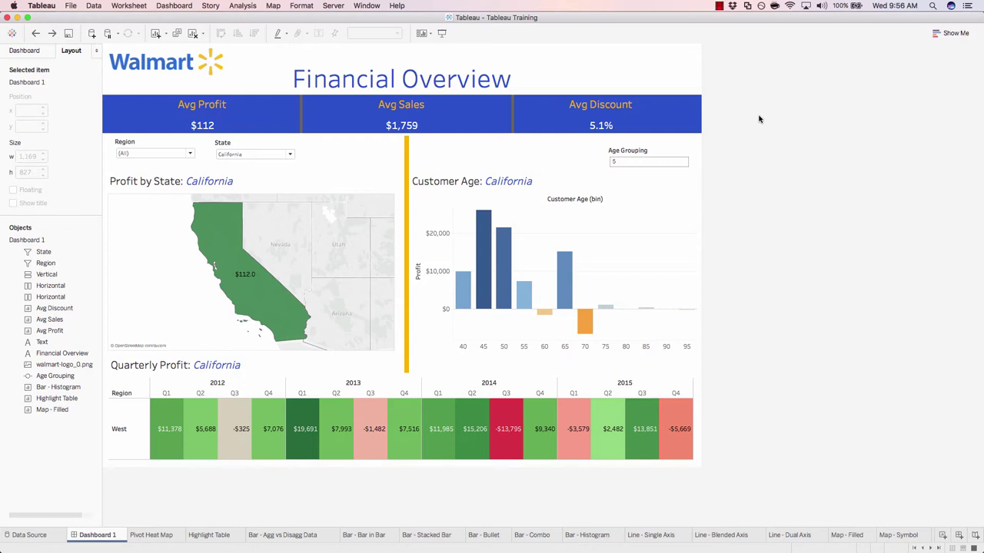
# Browse Documents > My Tableau Repository > Shapes in Finder, then close the window.
pyautogui.press('super+o')
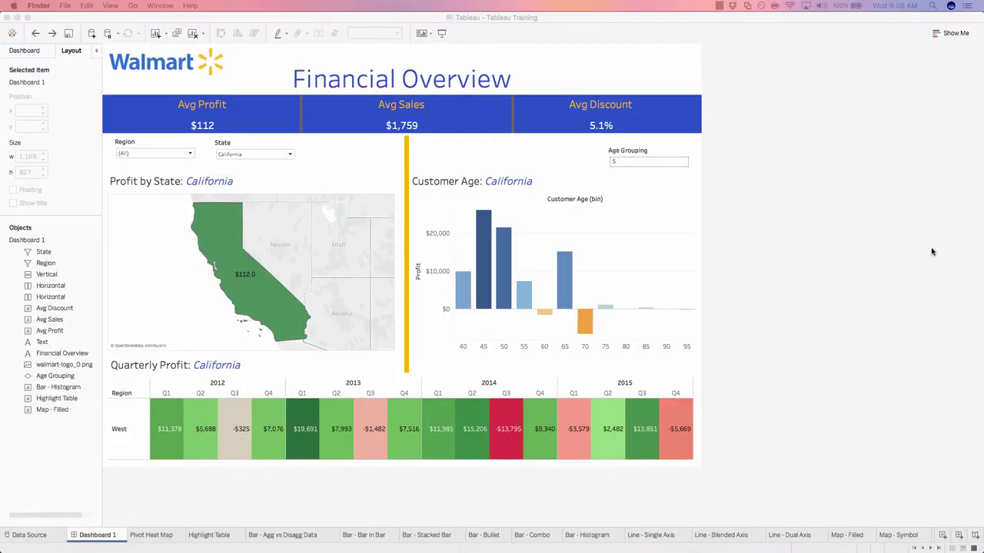
pyautogui.click(837, 280)
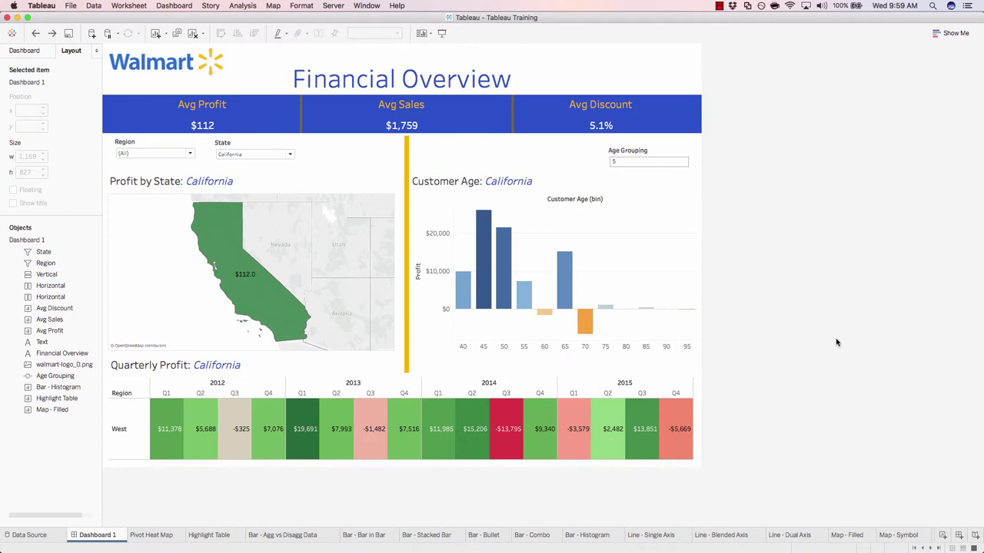
# Add a new blank worksheet named 'D1 - Info Icon'.
pyautogui.click(943, 536)
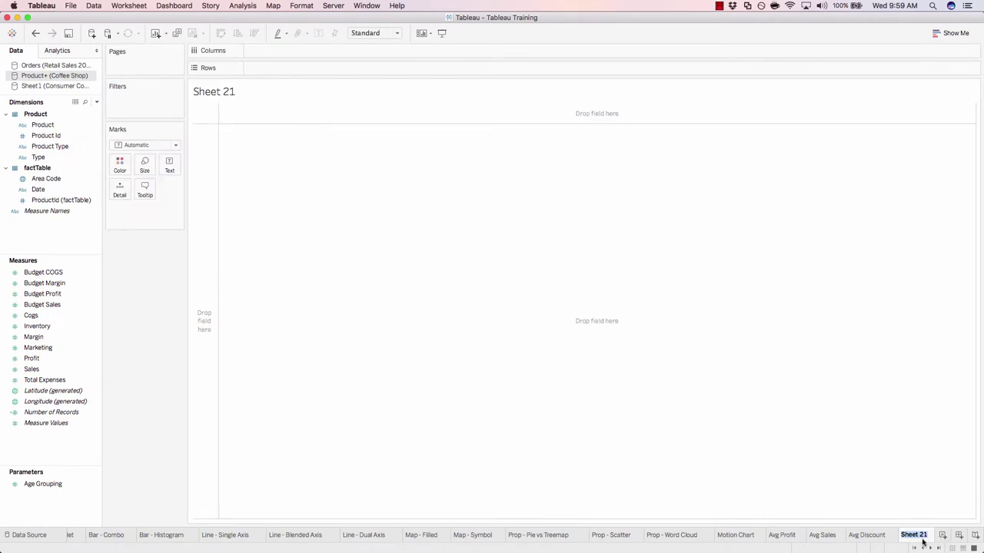
pyautogui.write('D1')
pyautogui.write('- Info I')
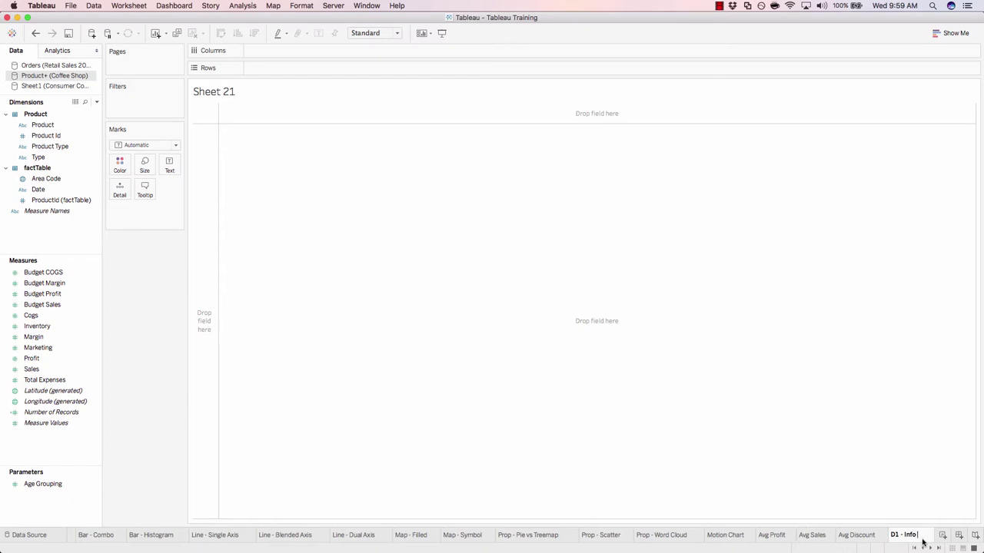
pyautogui.write('con')
pyautogui.press('Return')
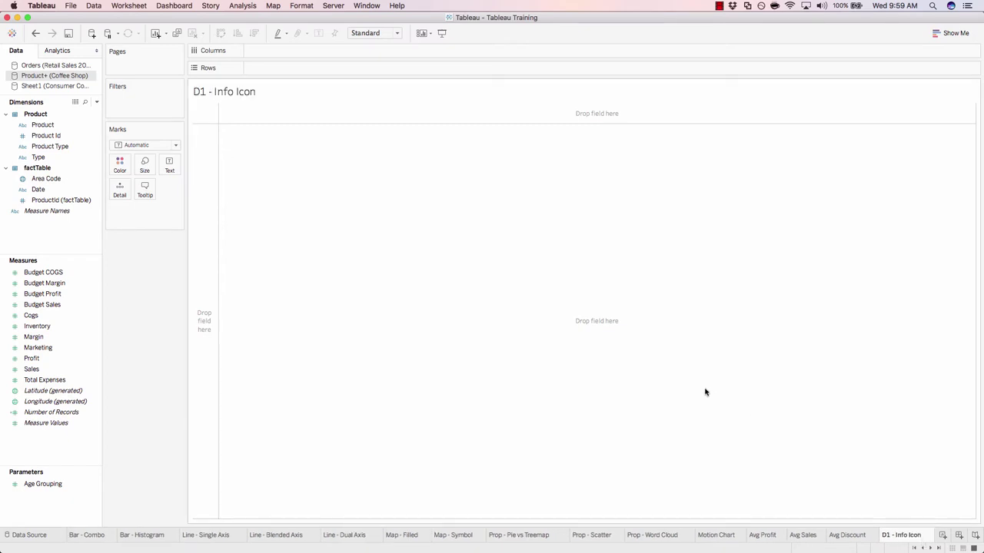
# Use the Orders data and plot SUM(Number of Records) as a single 780 bar.
pyautogui.click(44, 67)
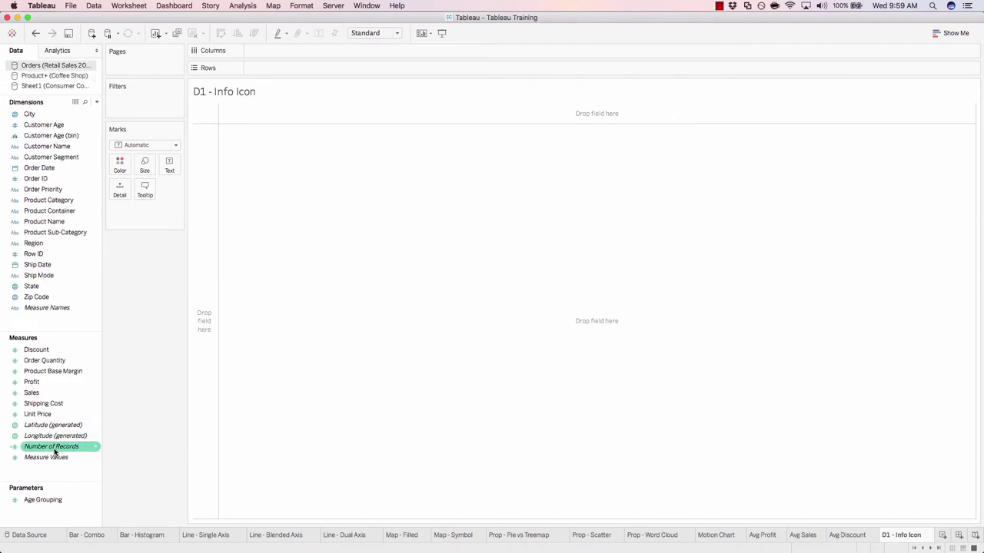
pyautogui.moveTo(61, 452)
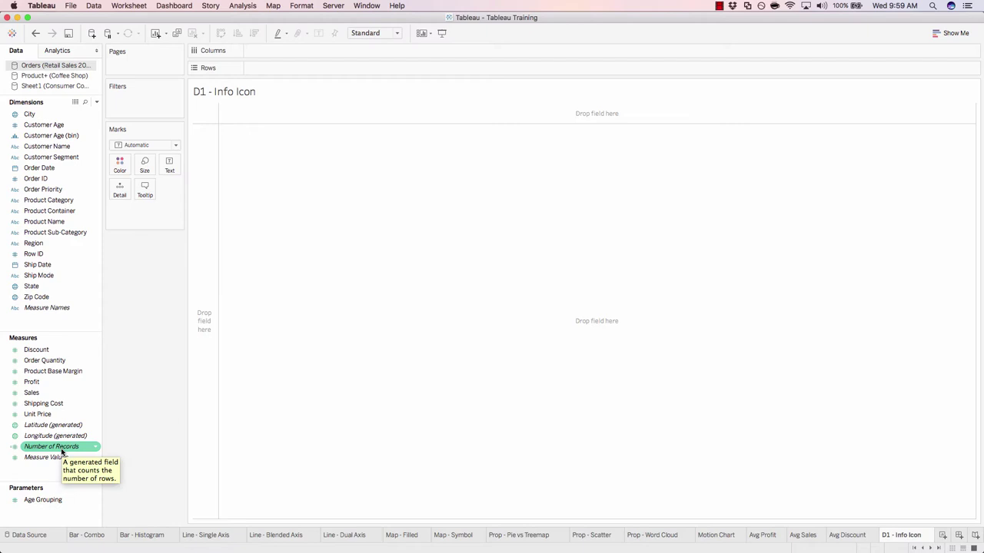
pyautogui.doubleClick(51, 446)
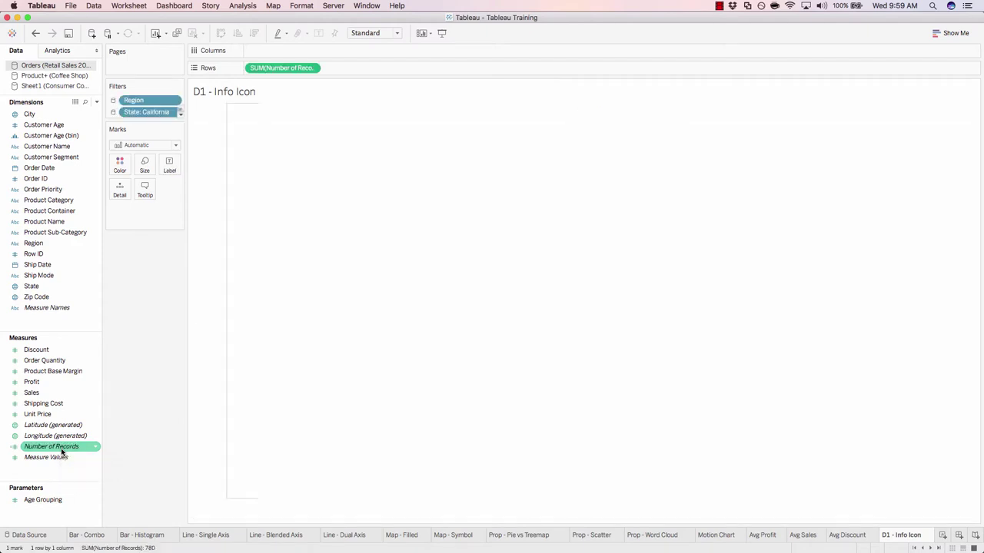
pyautogui.moveTo(255, 157)
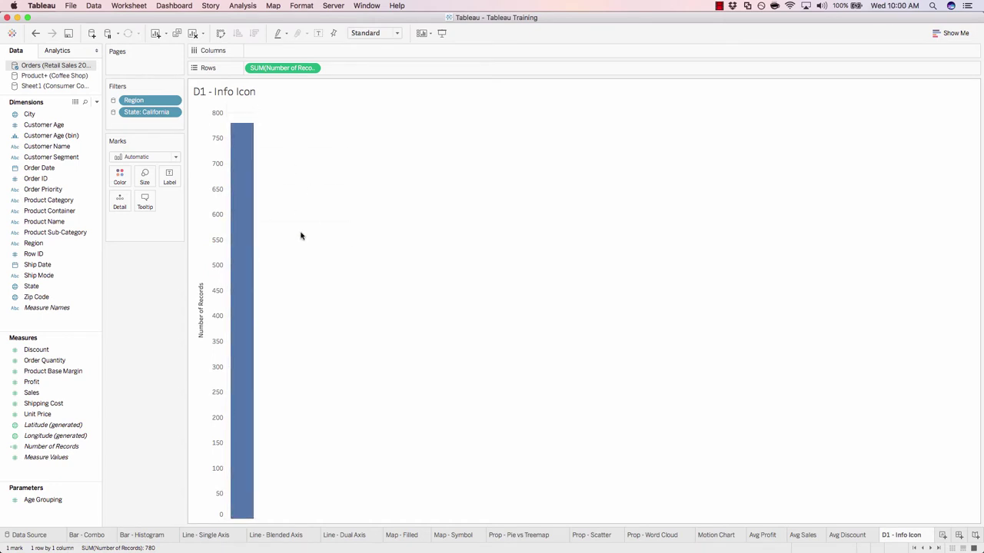
pyautogui.moveTo(236, 230)
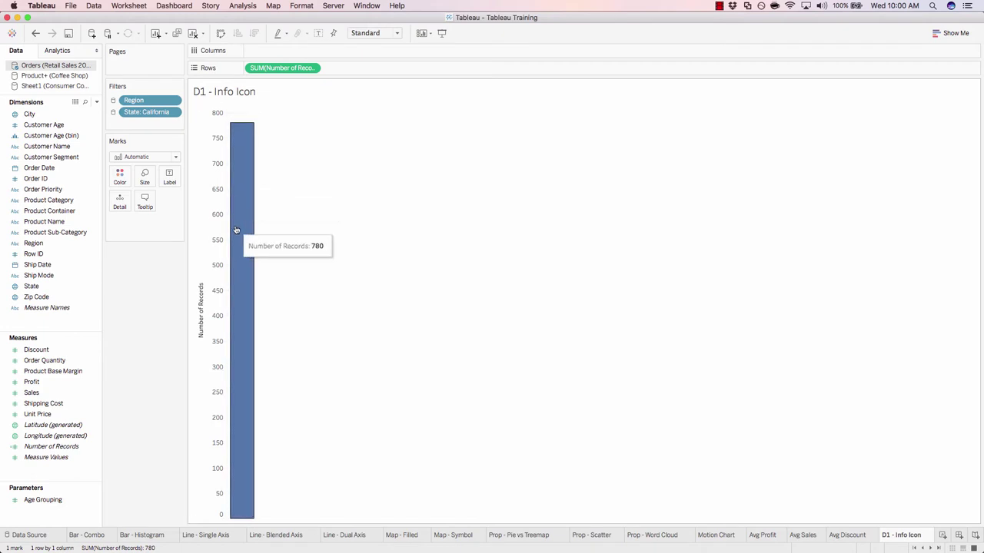
# Change the mark type from Automatic to Shape, giving an open-circle mark at 780.
pyautogui.click(169, 159)
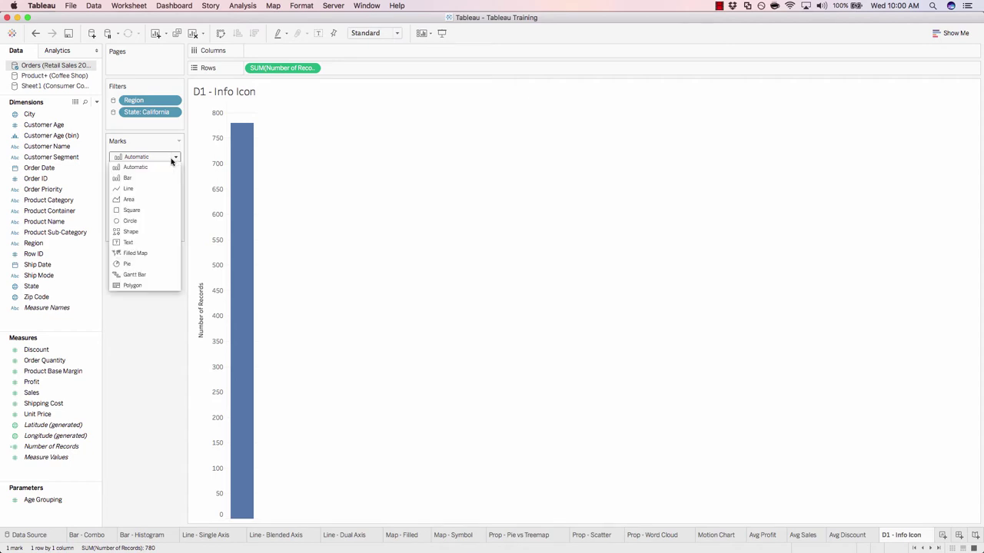
pyautogui.click(142, 231)
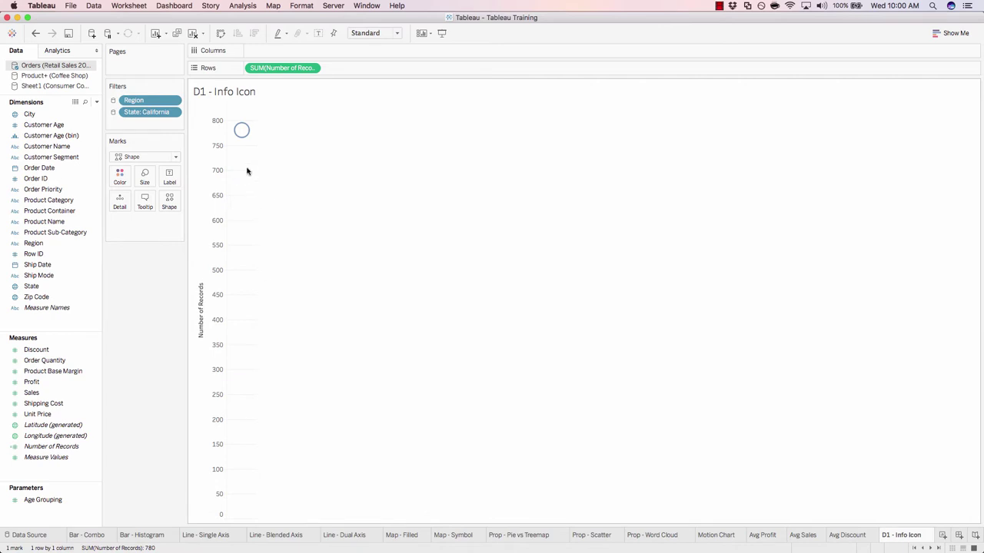
pyautogui.click(169, 207)
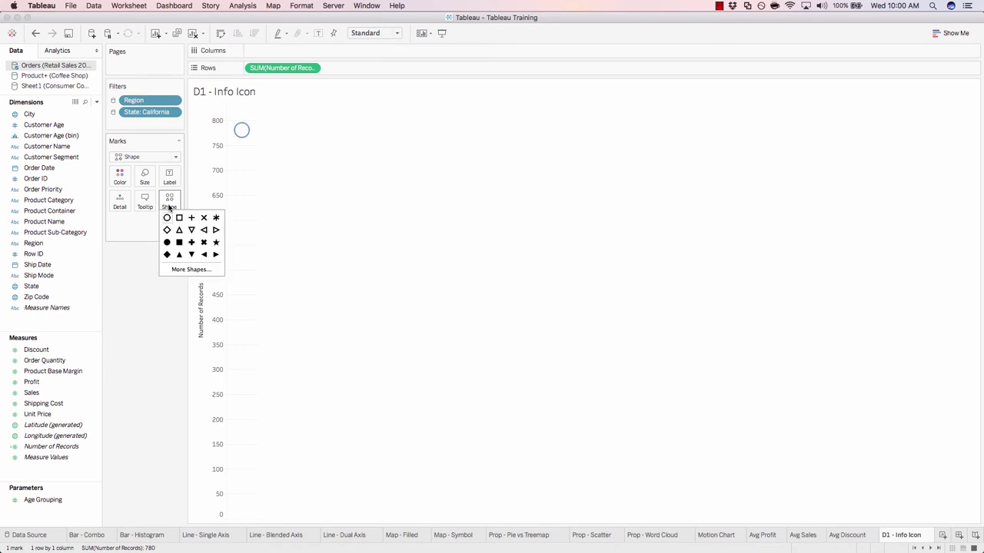
# In More Shapes, reload the shape files and select the Info Icon palette.
pyautogui.click(189, 270)
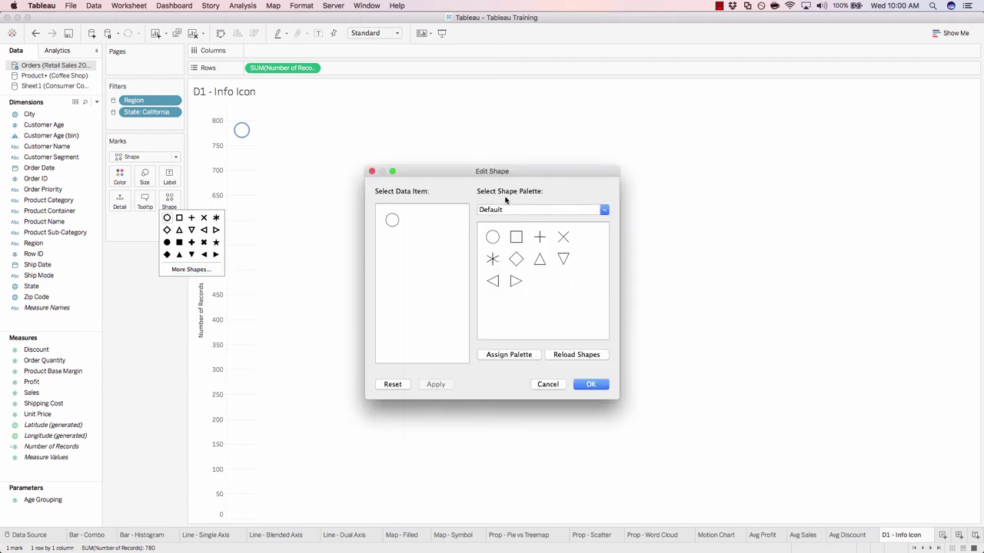
pyautogui.click(578, 211)
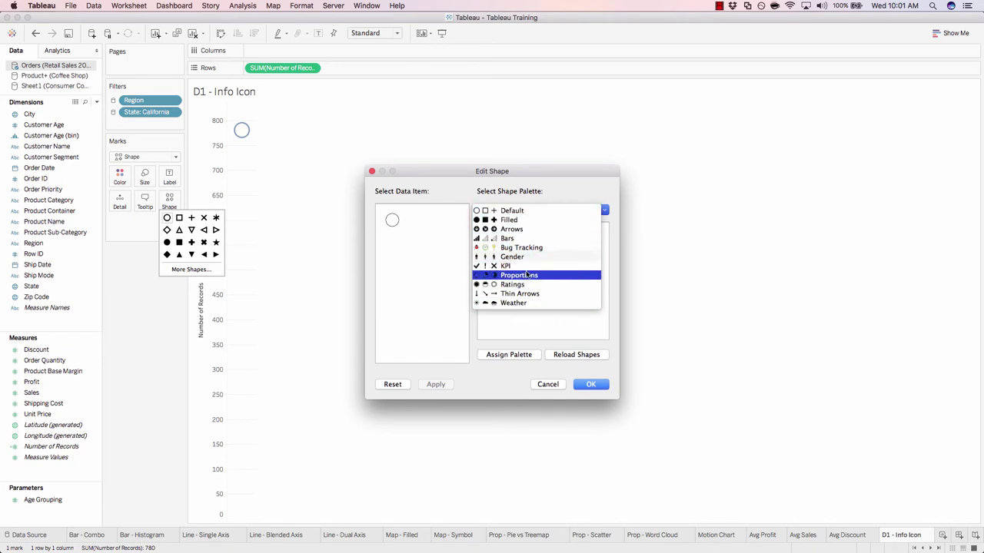
pyautogui.click(522, 327)
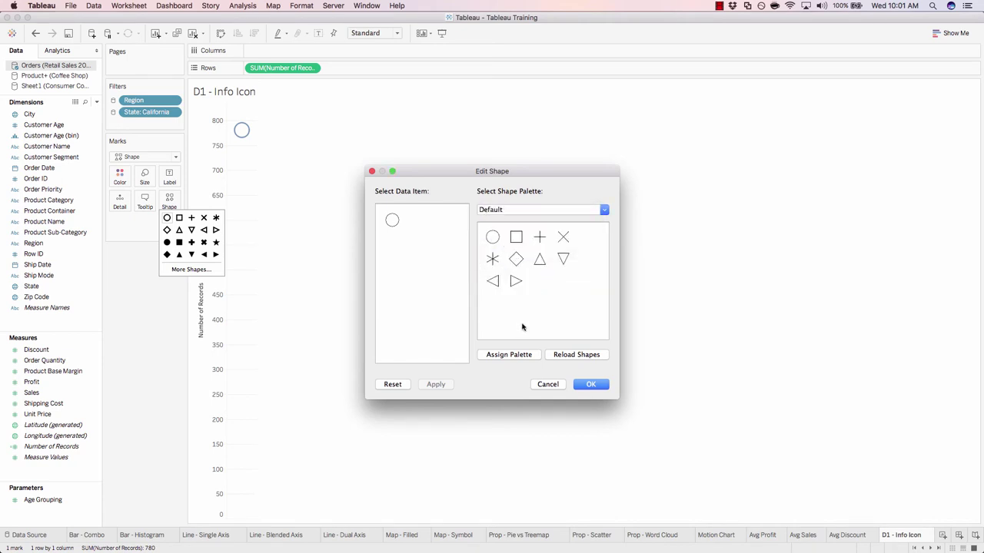
pyautogui.click(570, 359)
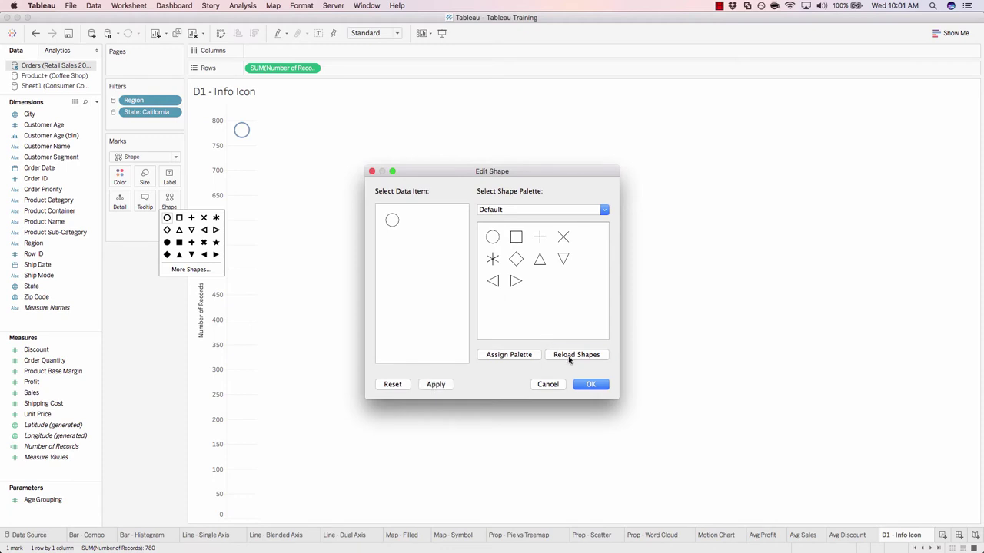
pyautogui.click(566, 213)
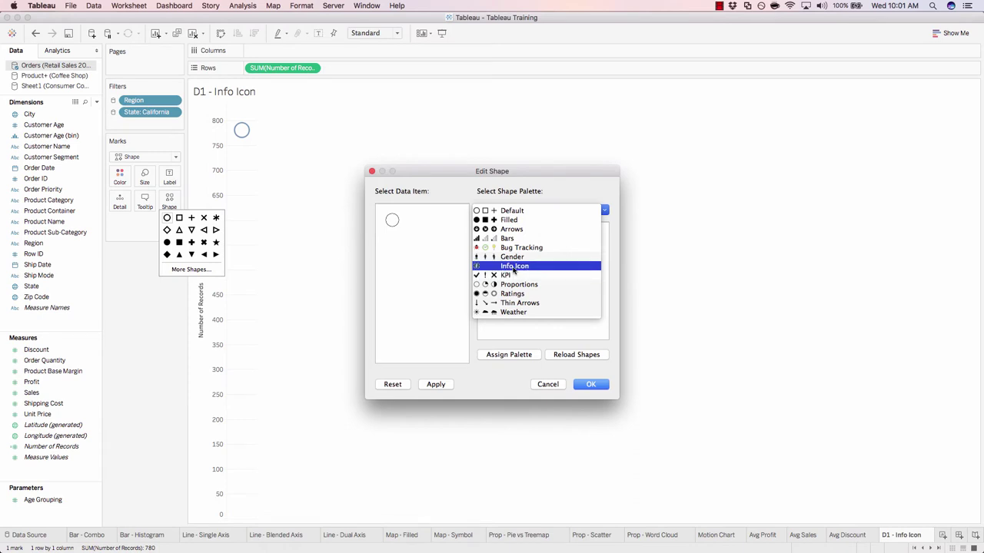
pyautogui.click(513, 267)
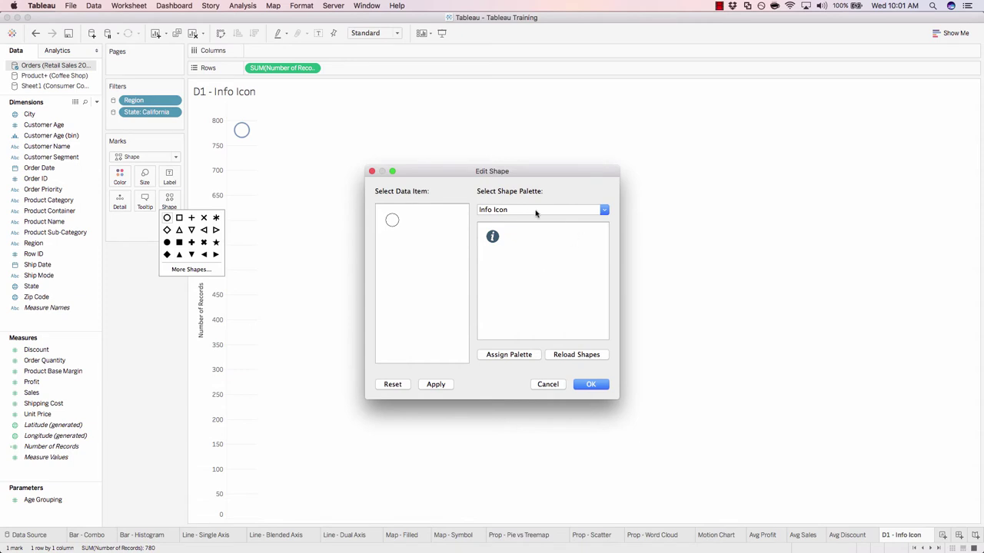
# Assign the blue 'i' info icon shape to the mark, apply and confirm.
pyautogui.click(492, 237)
pyautogui.click(495, 239)
pyautogui.click(436, 385)
pyautogui.click(492, 237)
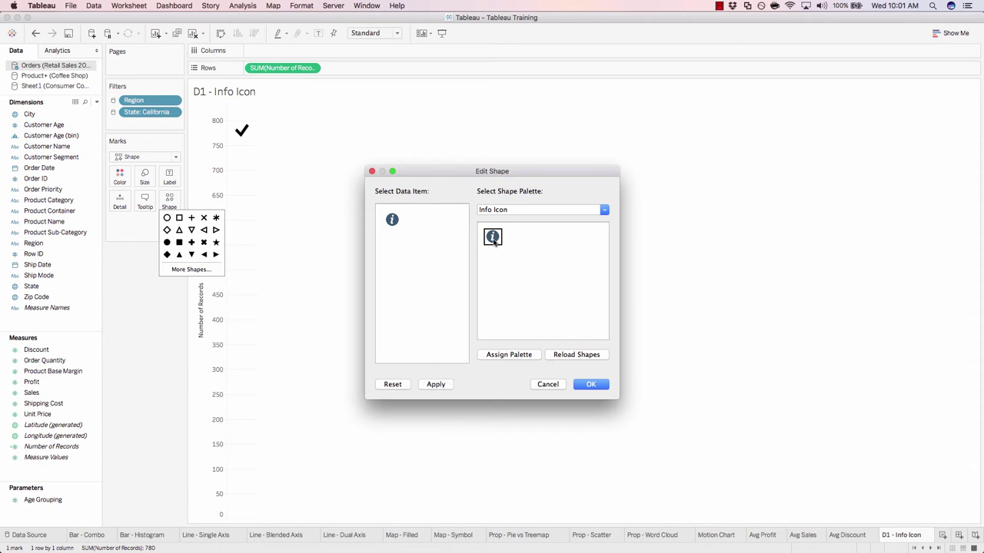
pyautogui.click(438, 386)
pyautogui.click(590, 384)
# Drag SUM(Number of Records) off Rows, leaving one centred info icon without an axis.
pyautogui.click(166, 329)
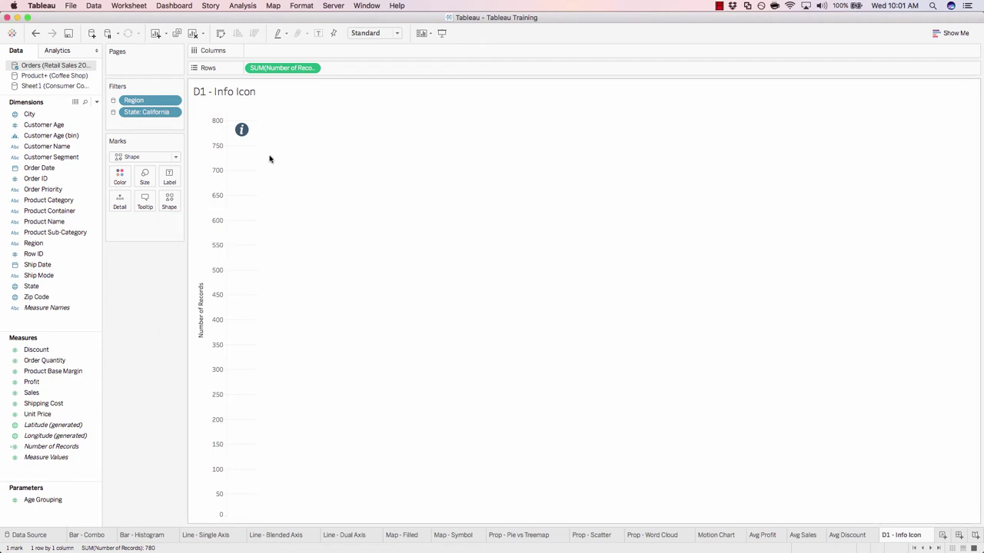
pyautogui.moveTo(248, 140)
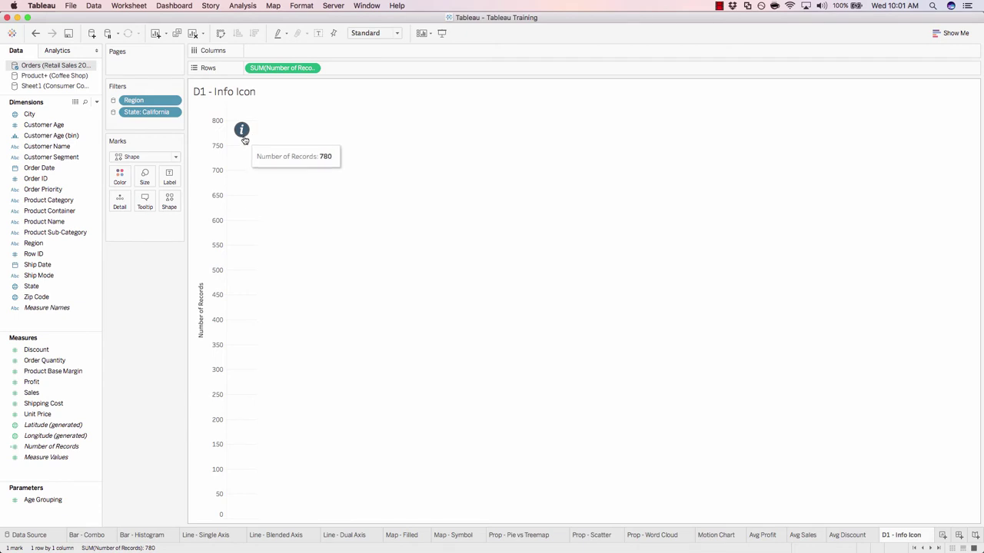
pyautogui.moveTo(265, 69); pyautogui.dragTo(160, 259)
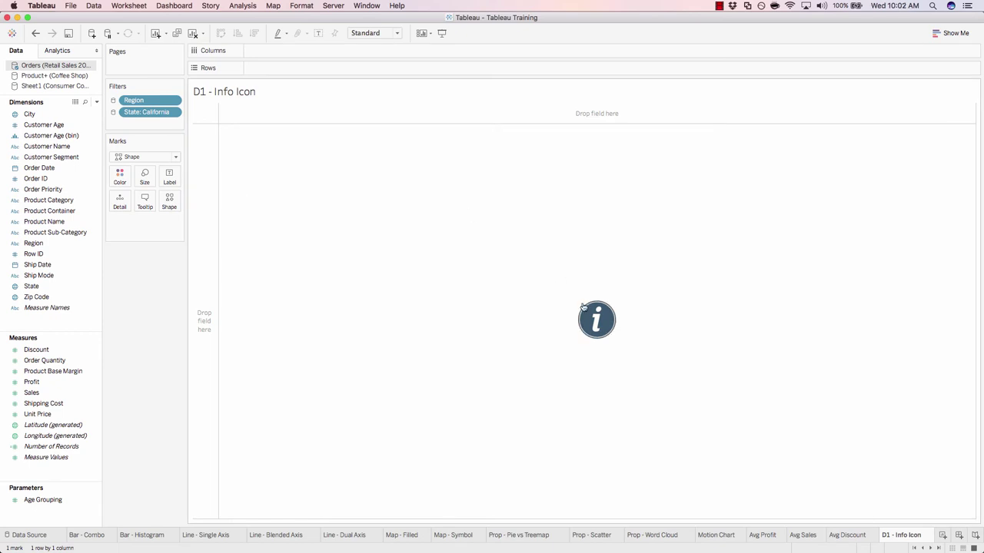
# Write a tooltip headed 'Financial Overview Dashboard' with Filters and Charts explanations.
pyautogui.click(145, 203)
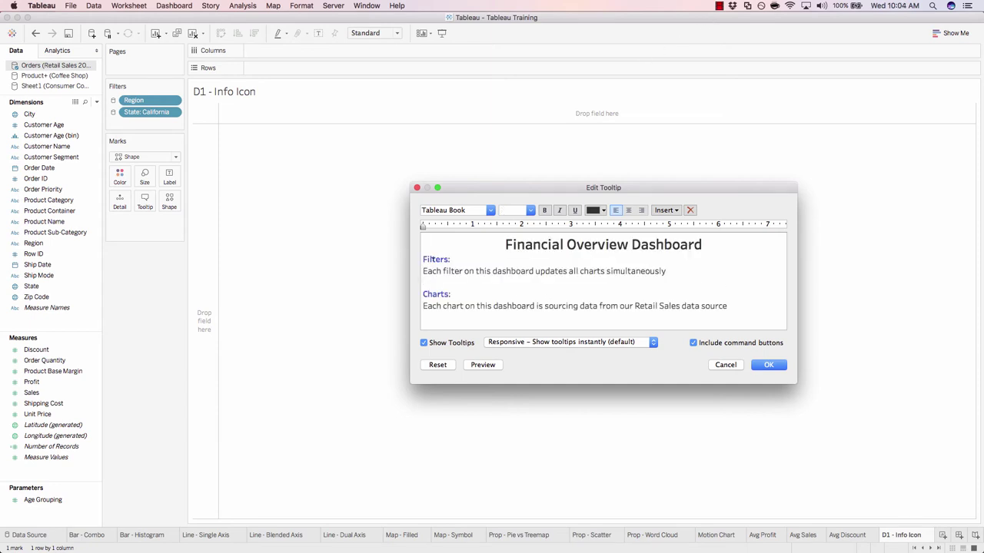
pyautogui.click(432, 260)
pyautogui.click(429, 293)
pyautogui.click(769, 365)
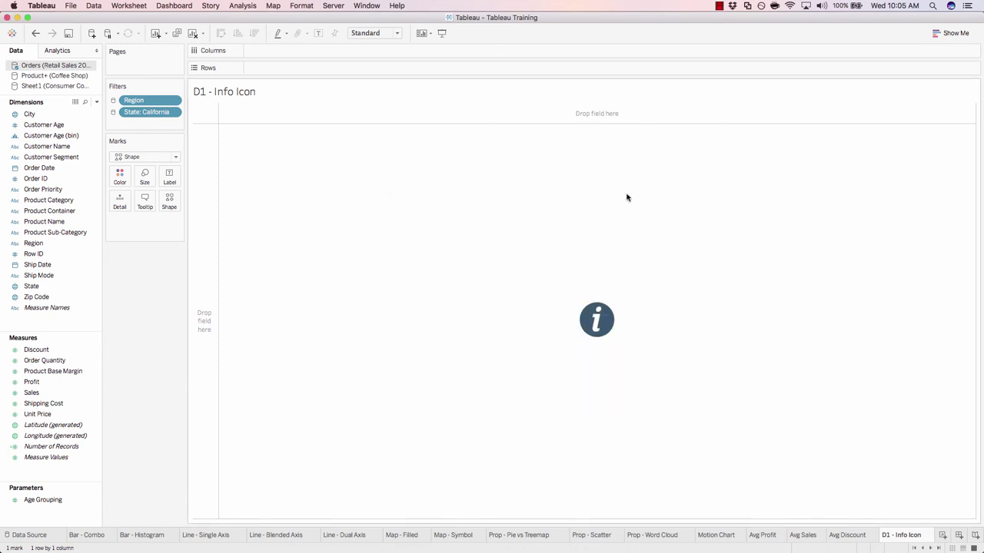
pyautogui.moveTo(597, 319)
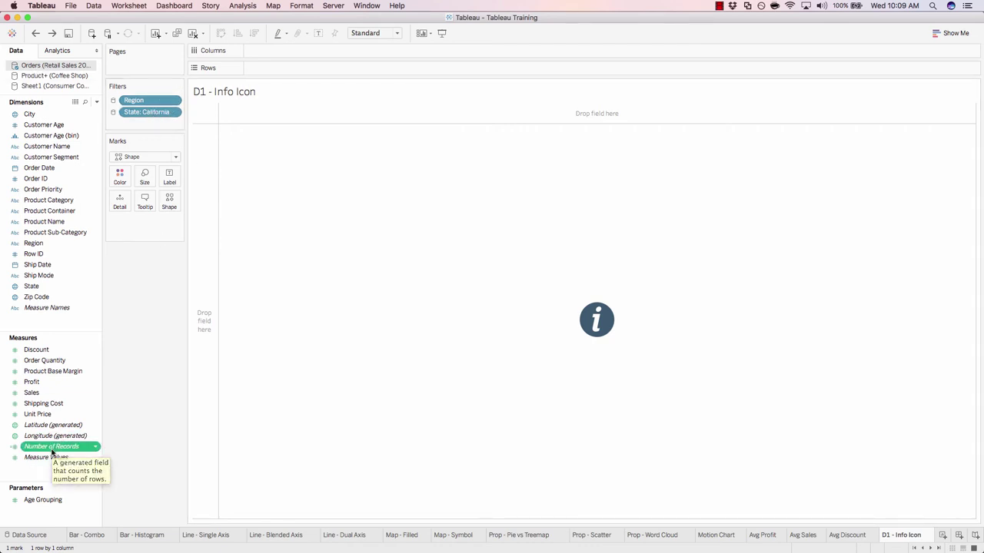
# Add Number of Records to the Marks card and hide the sheet title.
pyautogui.moveTo(52, 452); pyautogui.dragTo(149, 237)
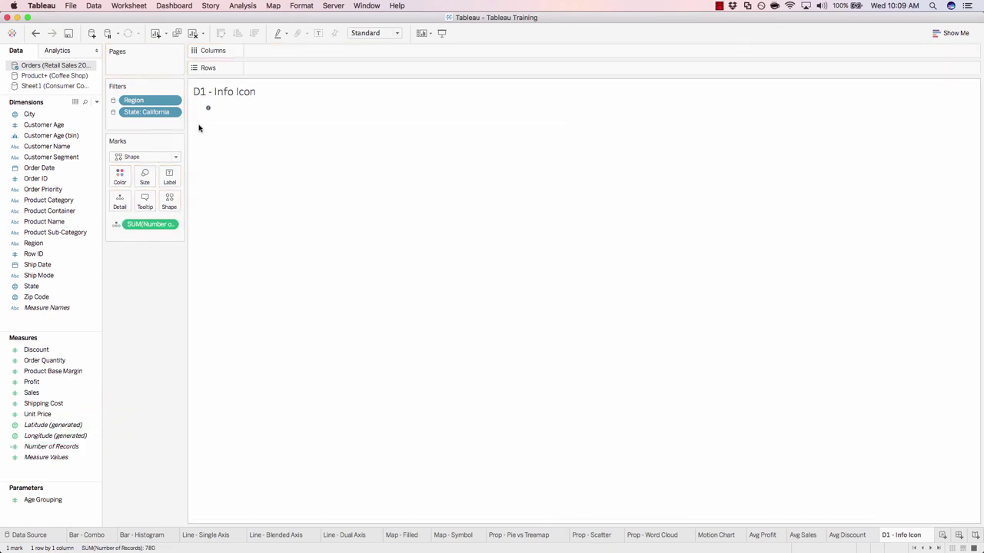
pyautogui.moveTo(208, 109)
pyautogui.rightClick(232, 96)
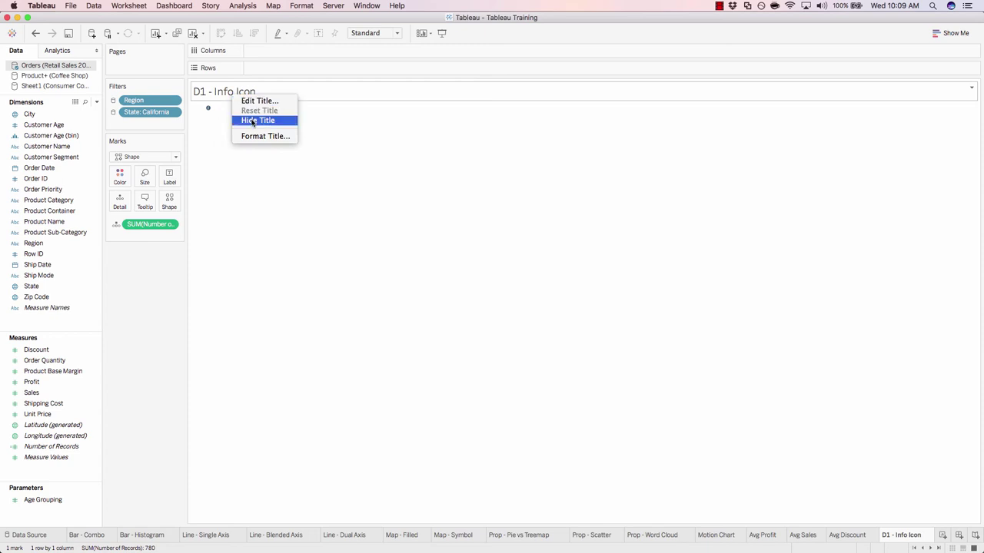
pyautogui.click(257, 121)
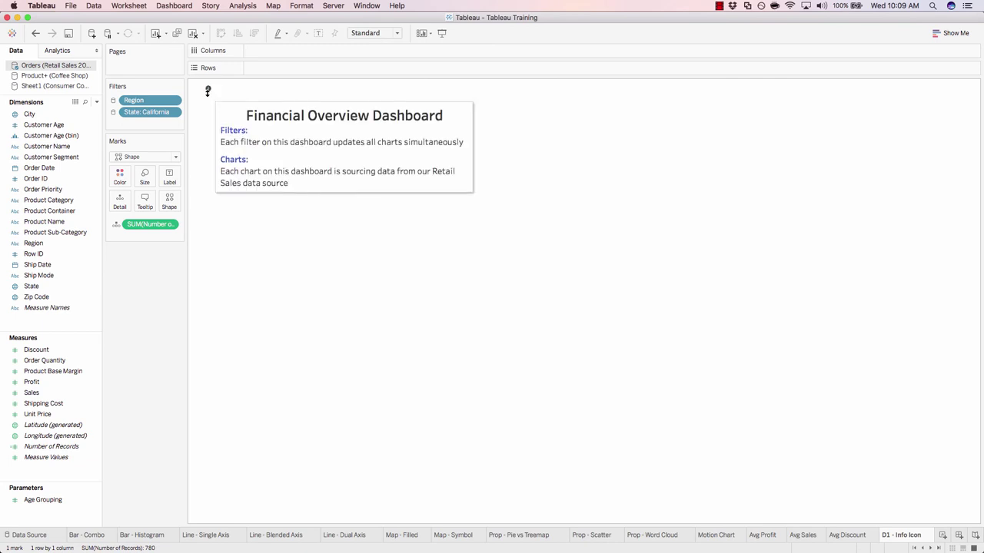
# Increase the icon row's height and raise the mark size to enlarge the info icon.
pyautogui.moveTo(208, 92); pyautogui.dragTo(210, 110)
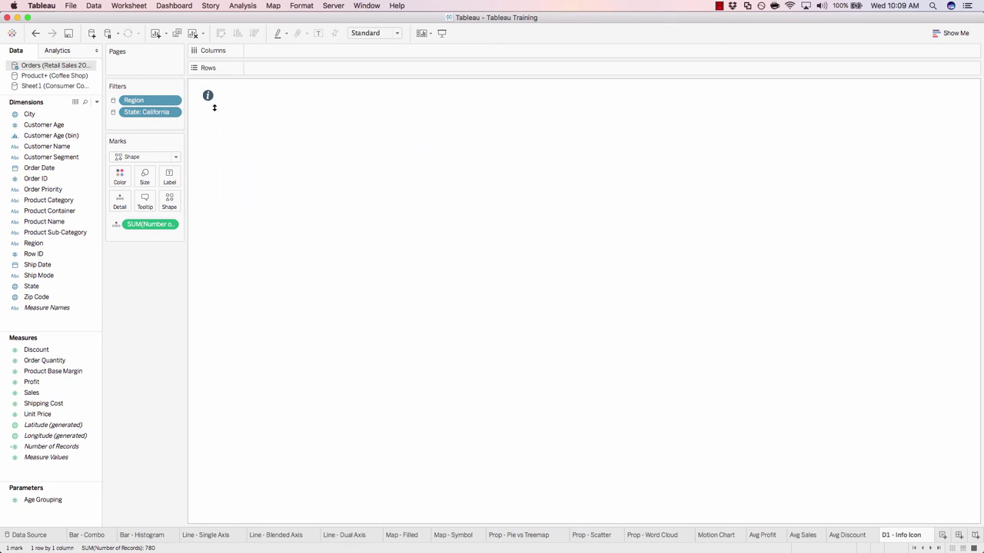
pyautogui.moveTo(214, 108); pyautogui.dragTo(213, 133)
pyautogui.click(145, 179)
pyautogui.moveTo(195, 205)
pyautogui.mouseDown()
pyautogui.moveTo(164, 204)
pyautogui.moveTo(185, 206)
pyautogui.mouseUp()
# Open Dashboard 1 and drop the D1 - Info Icon sheet onto it as a floating object.
pyautogui.click(915, 549)
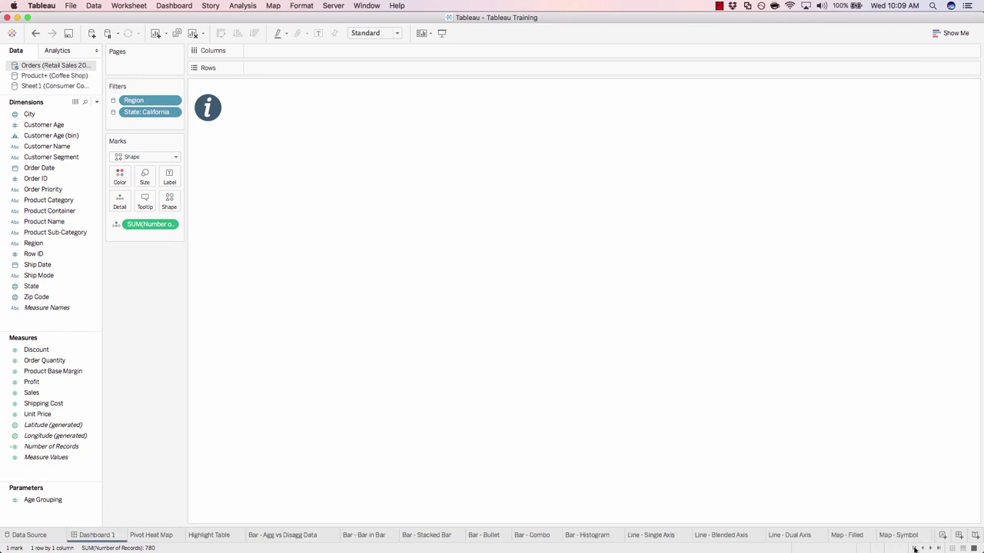
pyautogui.click(105, 543)
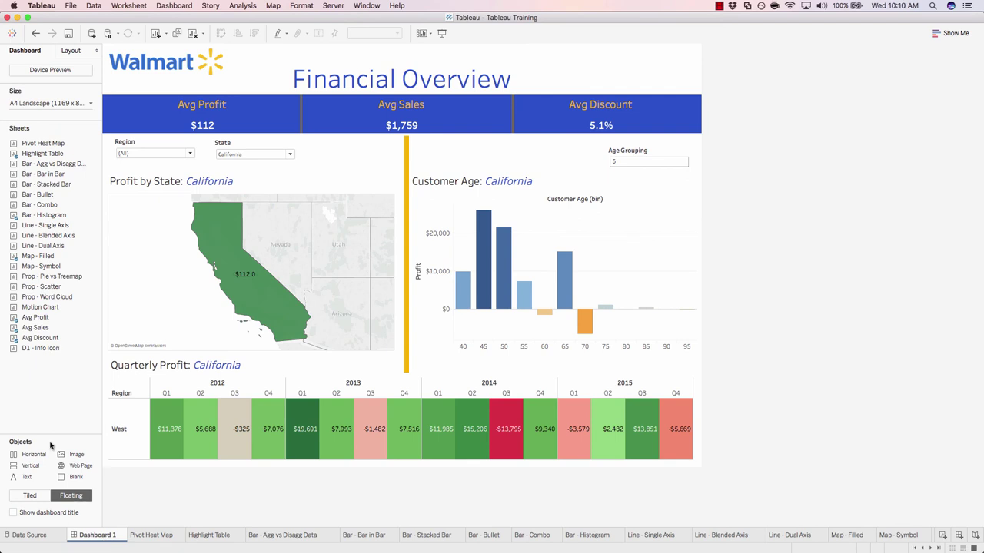
pyautogui.moveTo(26, 352)
pyautogui.moveTo(26, 352); pyautogui.dragTo(580, 52)
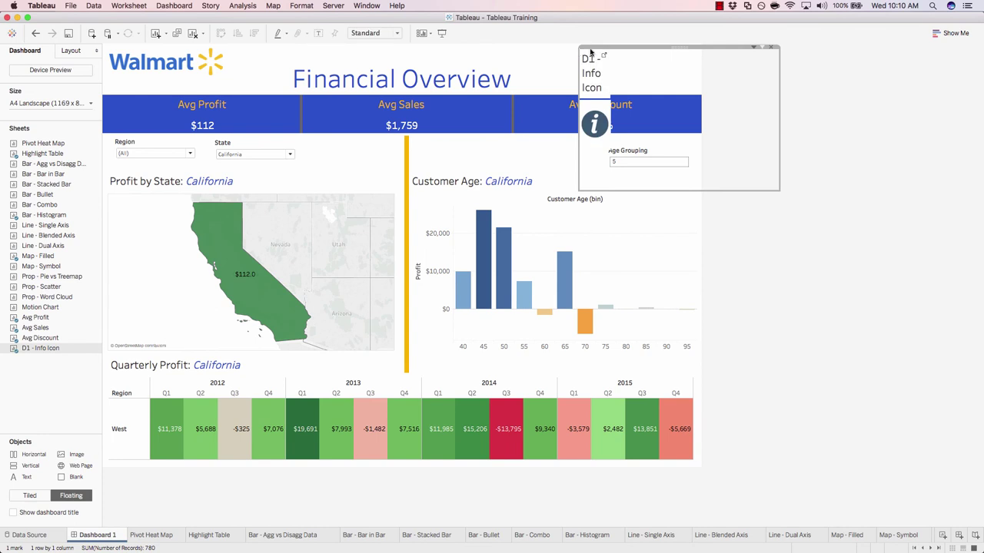
# Set the info icon sheet to Fit Entire View and hide its title.
pyautogui.click(754, 48)
pyautogui.moveTo(737, 76)
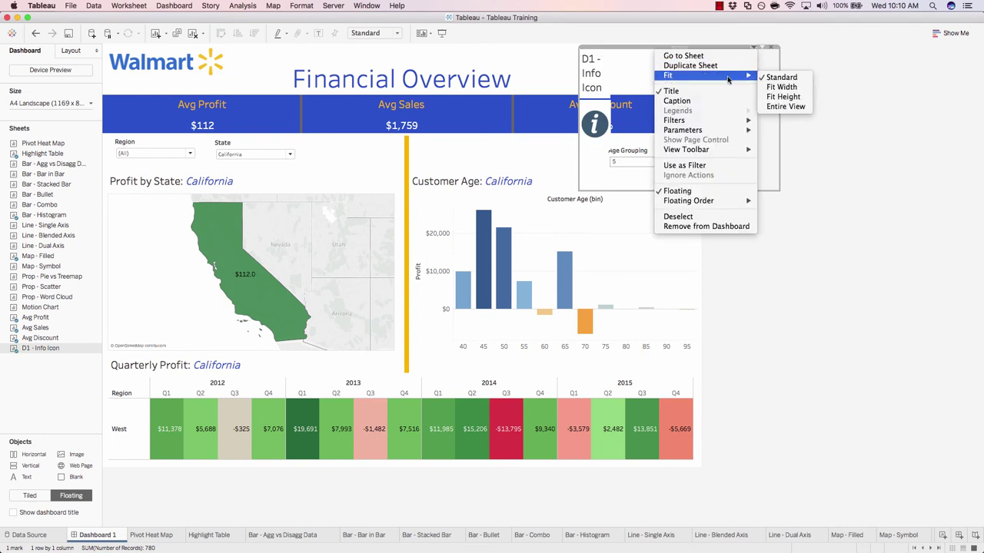
pyautogui.click(785, 107)
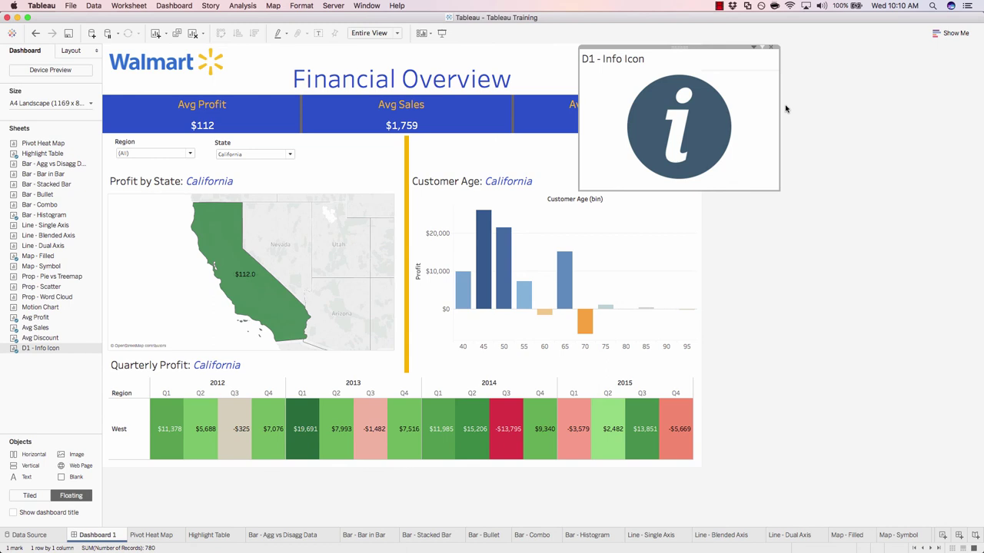
pyautogui.moveTo(673, 134)
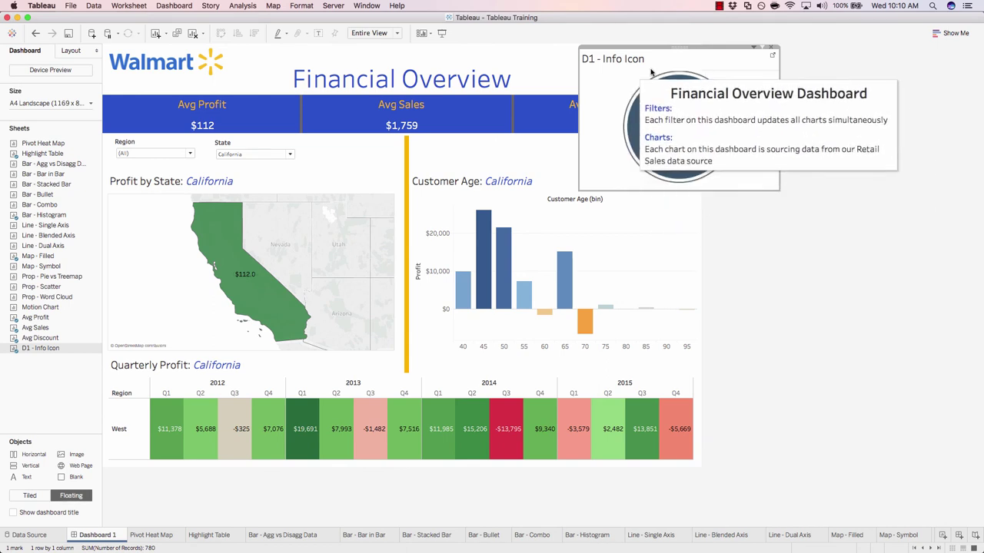
pyautogui.rightClick(608, 65)
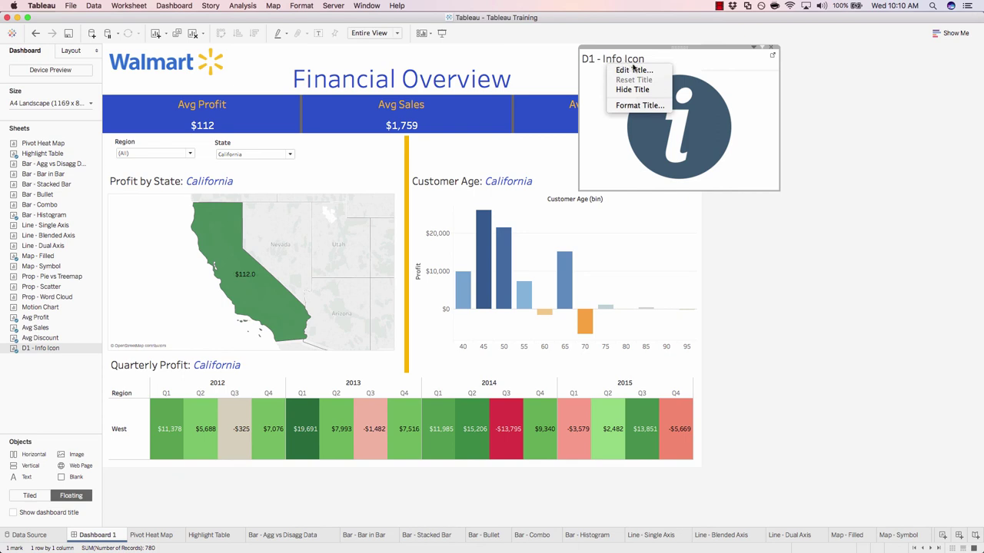
pyautogui.click(631, 90)
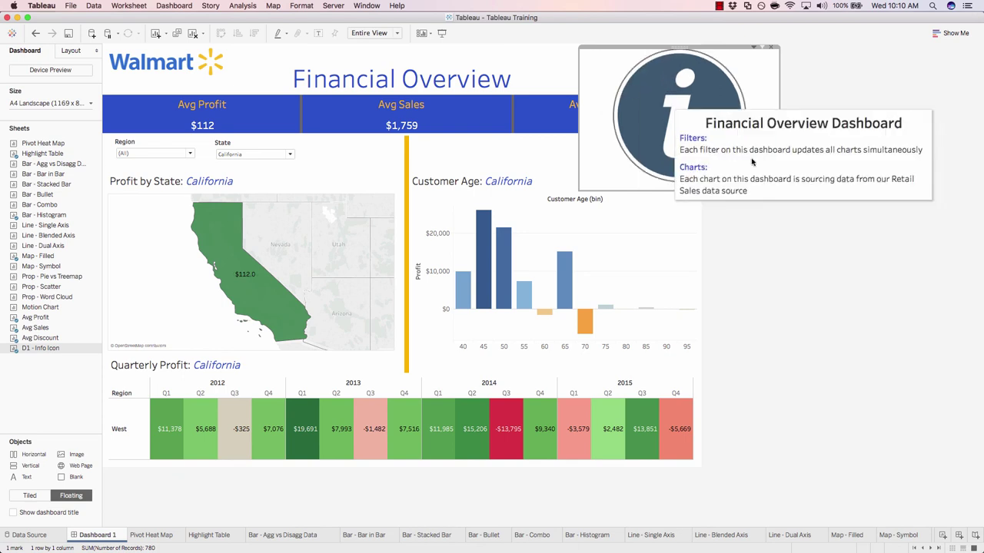
# Shrink the info icon to a small button and place it at the dashboard's top right beside the title.
pyautogui.moveTo(777, 190); pyautogui.dragTo(623, 89)
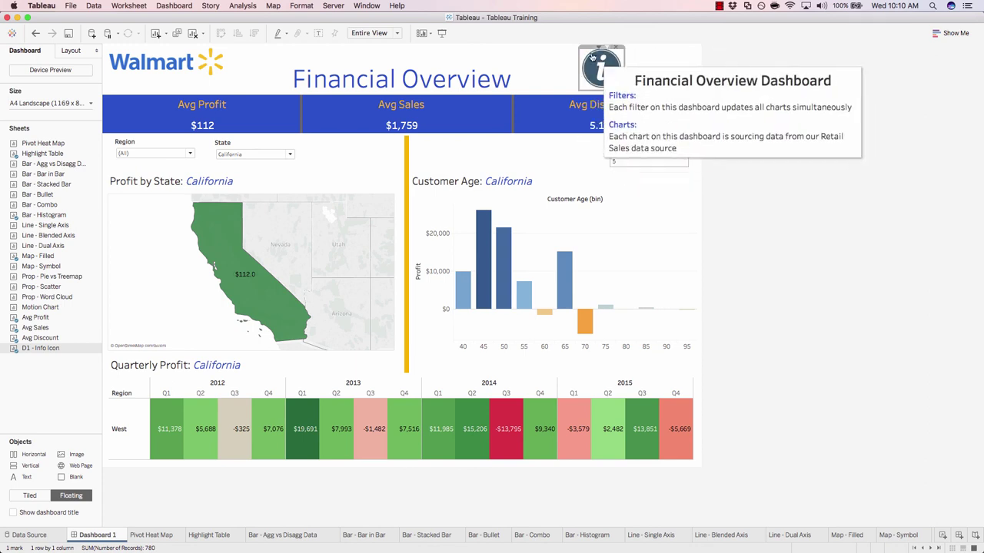
pyautogui.moveTo(602, 46); pyautogui.dragTo(679, 49)
pyautogui.click(749, 91)
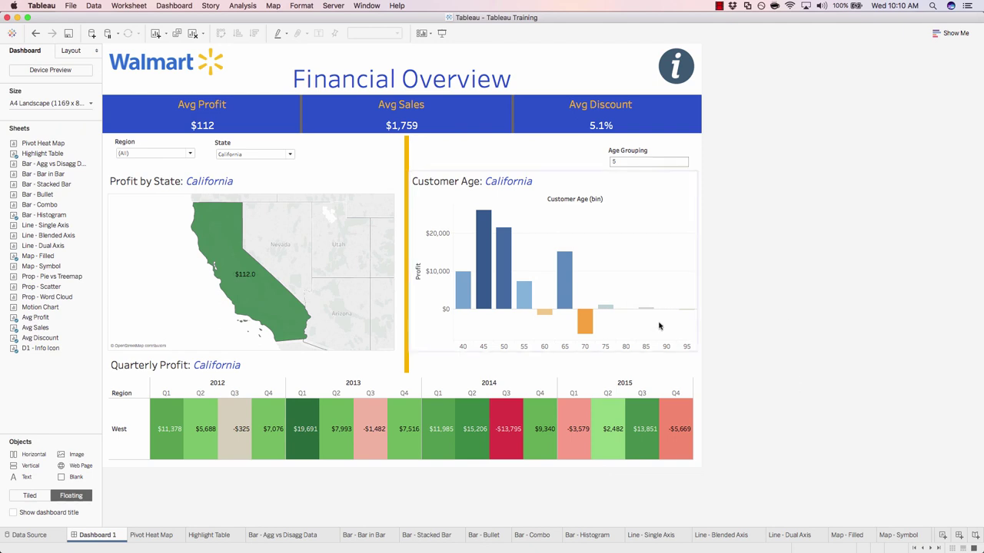
pyautogui.moveTo(677, 85)
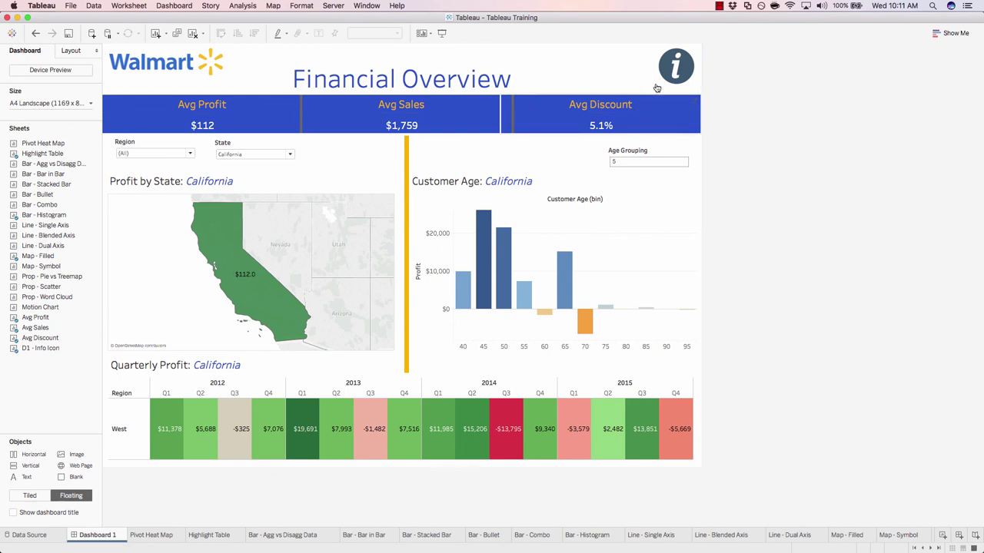
pyautogui.moveTo(679, 67)
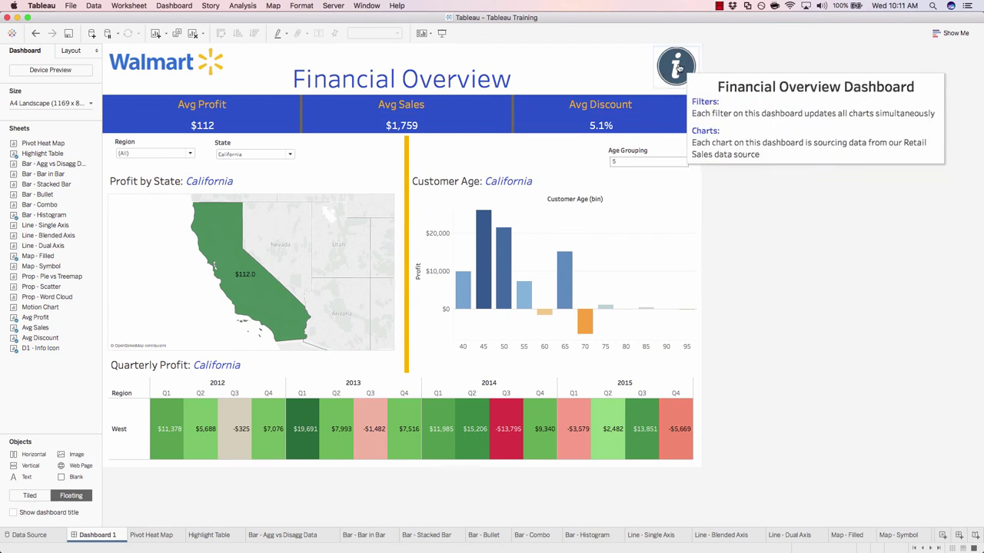